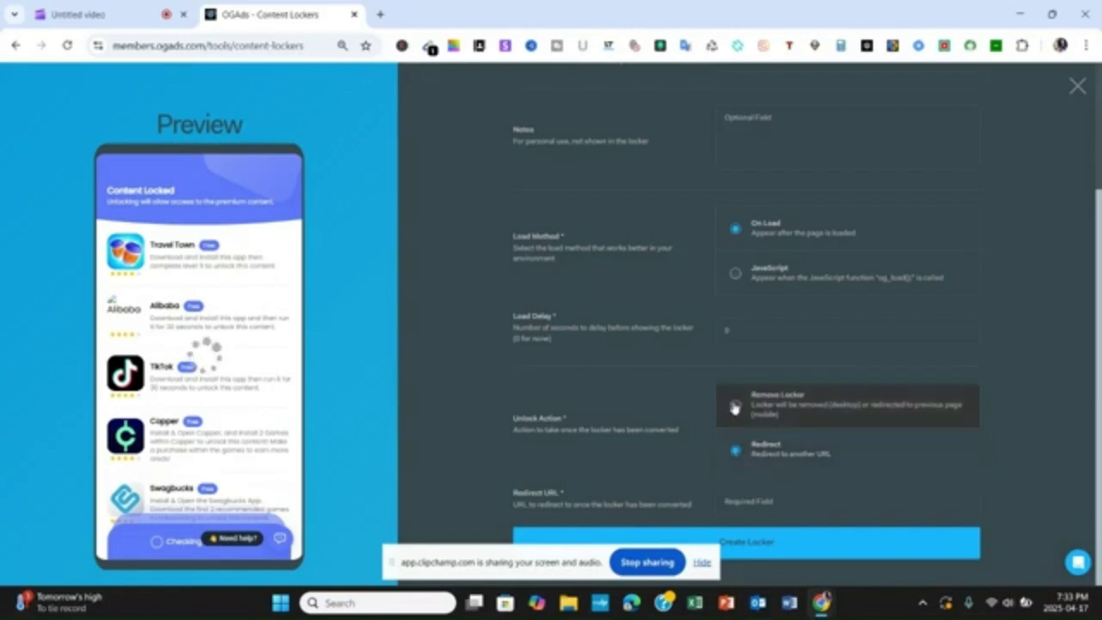
# Set the content locker's unlock action to Remove Locker and its required conversions to One.
pyautogui.click(733, 408)
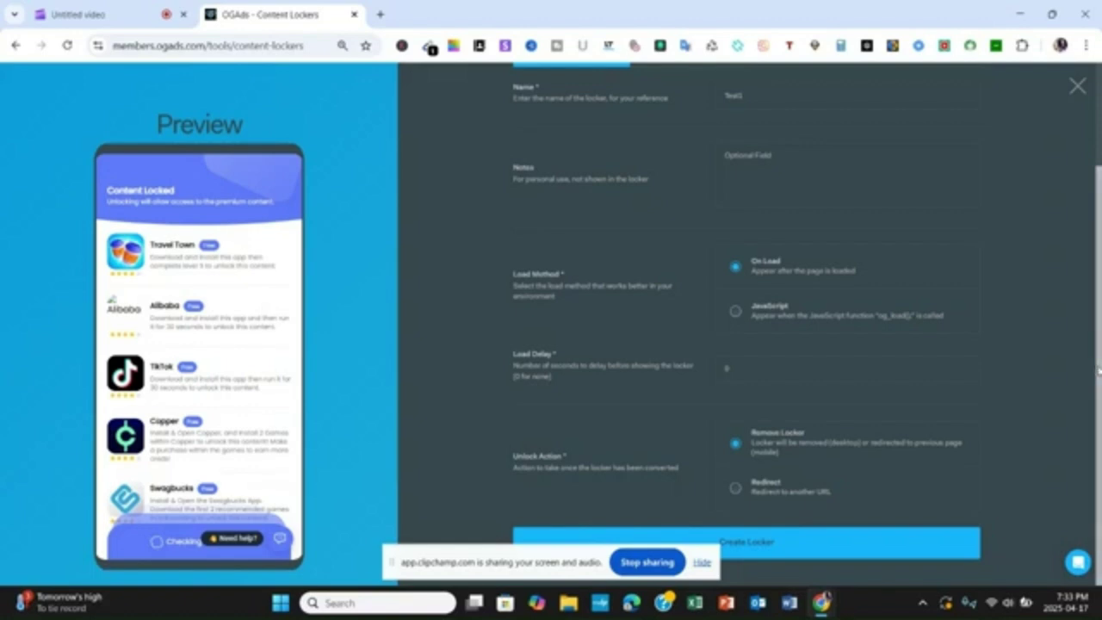
pyautogui.scroll(2, 1098, 370)
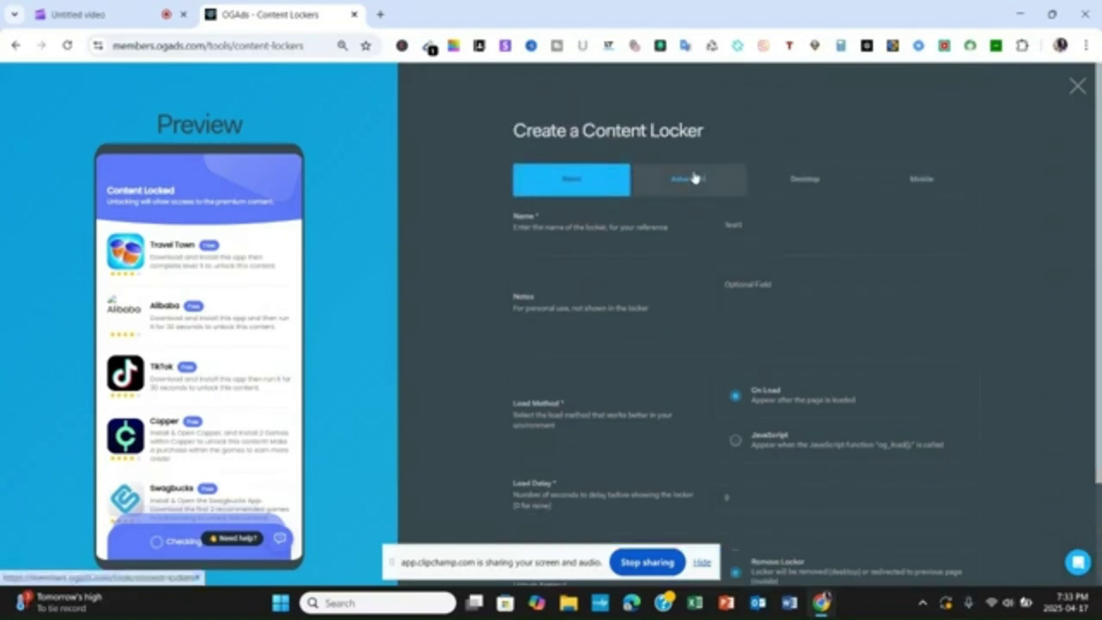
pyautogui.click(694, 177)
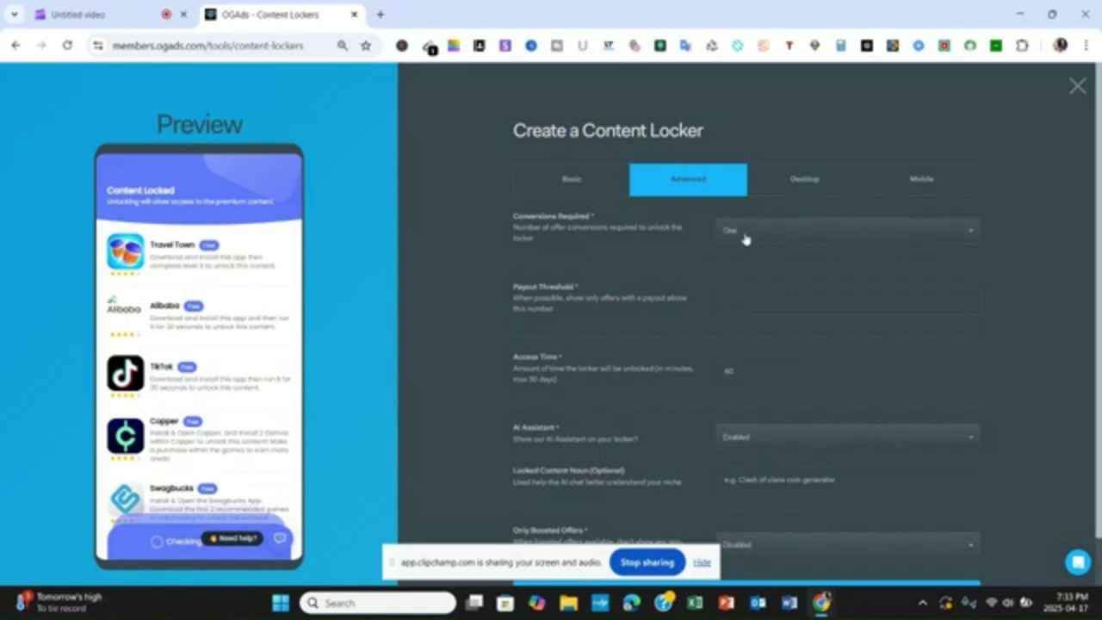
pyautogui.click(972, 235)
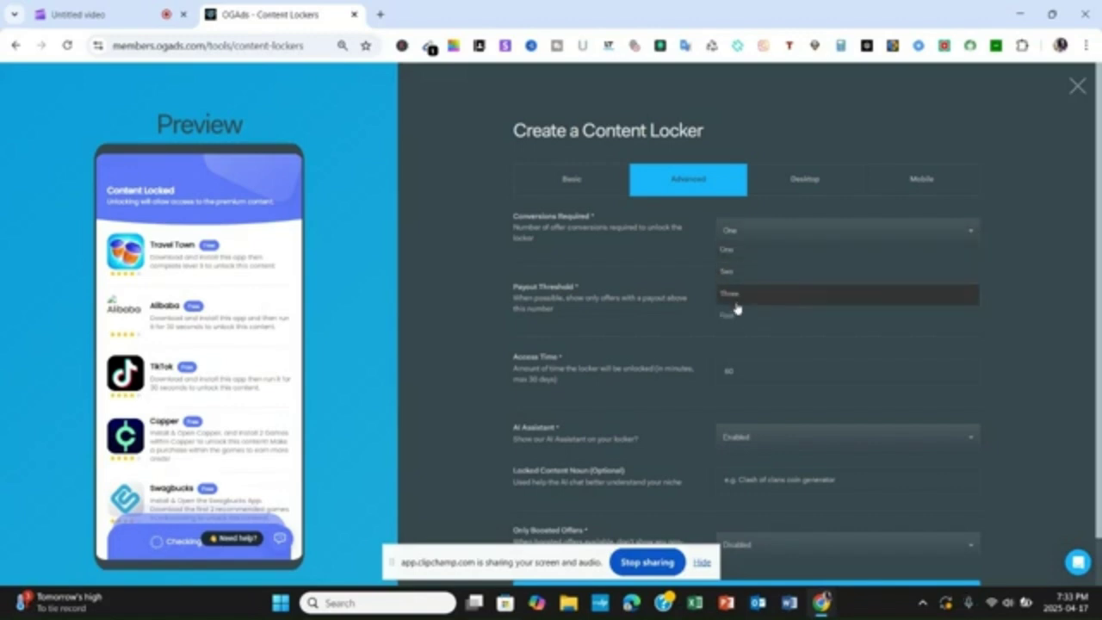
pyautogui.click(725, 250)
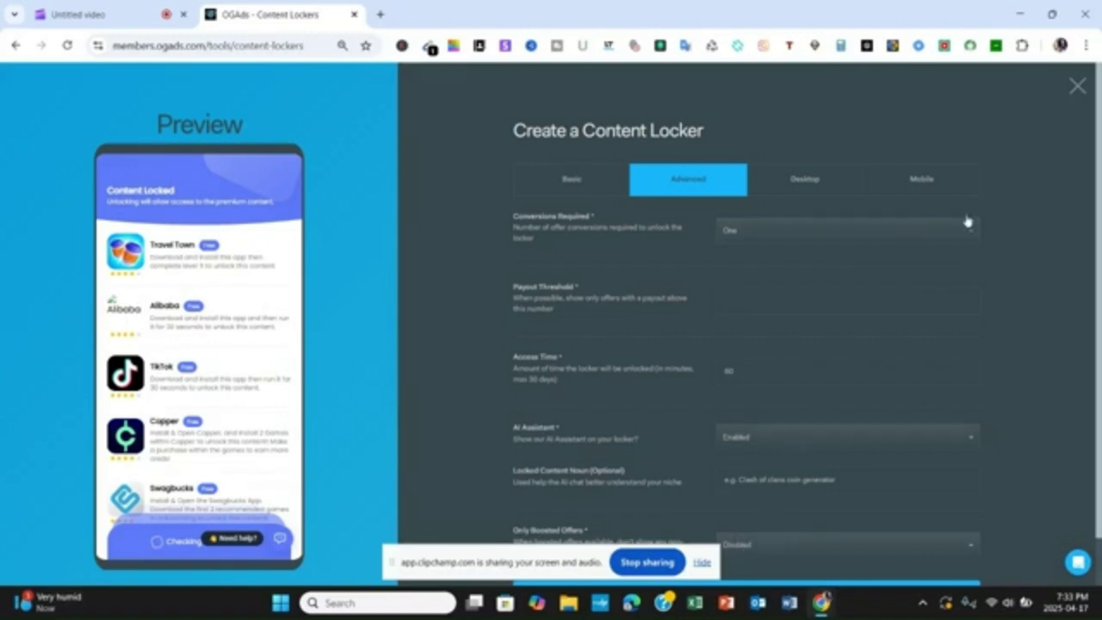
# Replace the locker's desktop title with "Complete one offer and get paid".
pyautogui.click(801, 186)
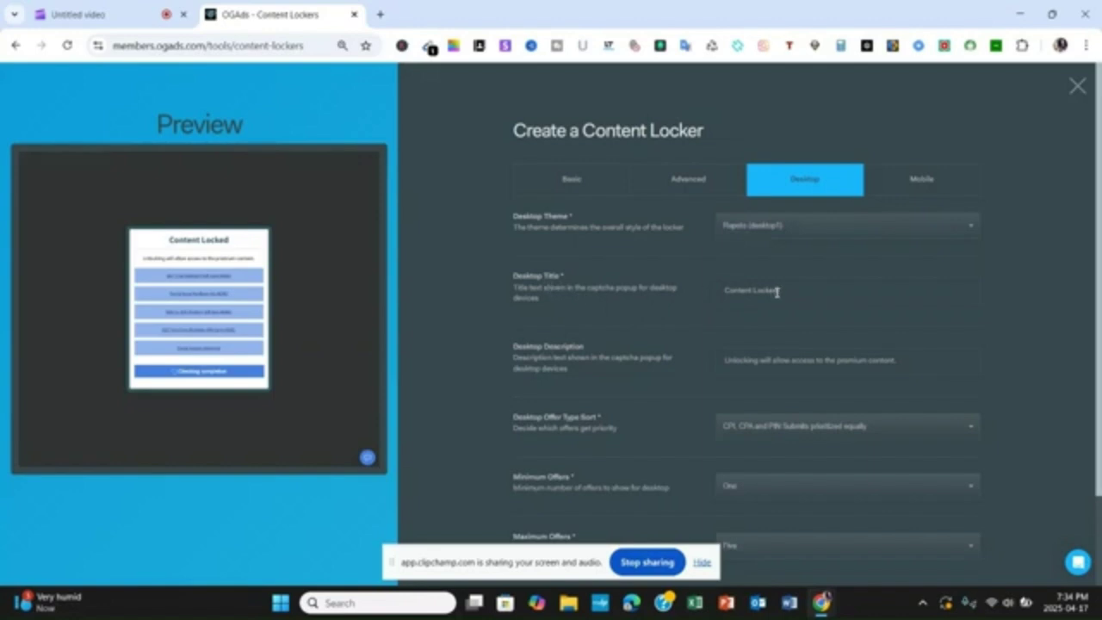
pyautogui.press('BackSpace')
pyautogui.press('BackSpace')
pyautogui.press('BackSpace')
pyautogui.press('BackSpace')
pyautogui.press('BackSpace')
pyautogui.press('BackSpace')
pyautogui.press('BackSpace')
pyautogui.press('BackSpace')
pyautogui.press('BackSpace')
pyautogui.press('BackSpace')
pyautogui.press('BackSpace')
pyautogui.press('BackSpace')
pyautogui.press('BackSpace')
pyautogui.write('C')
pyautogui.write('n')
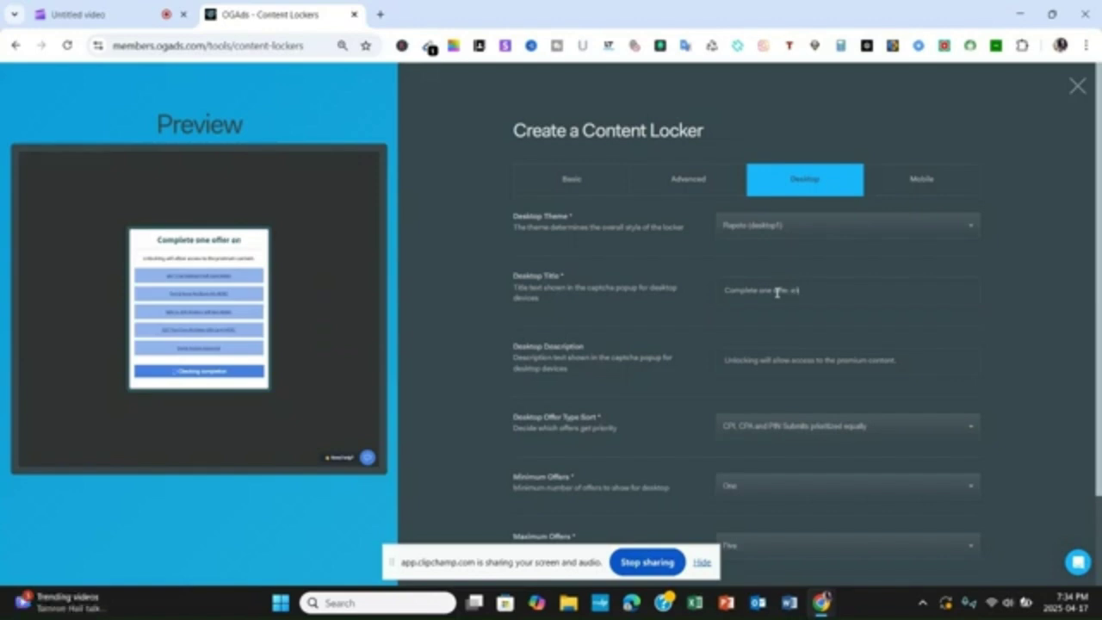
pyautogui.write('d get ')
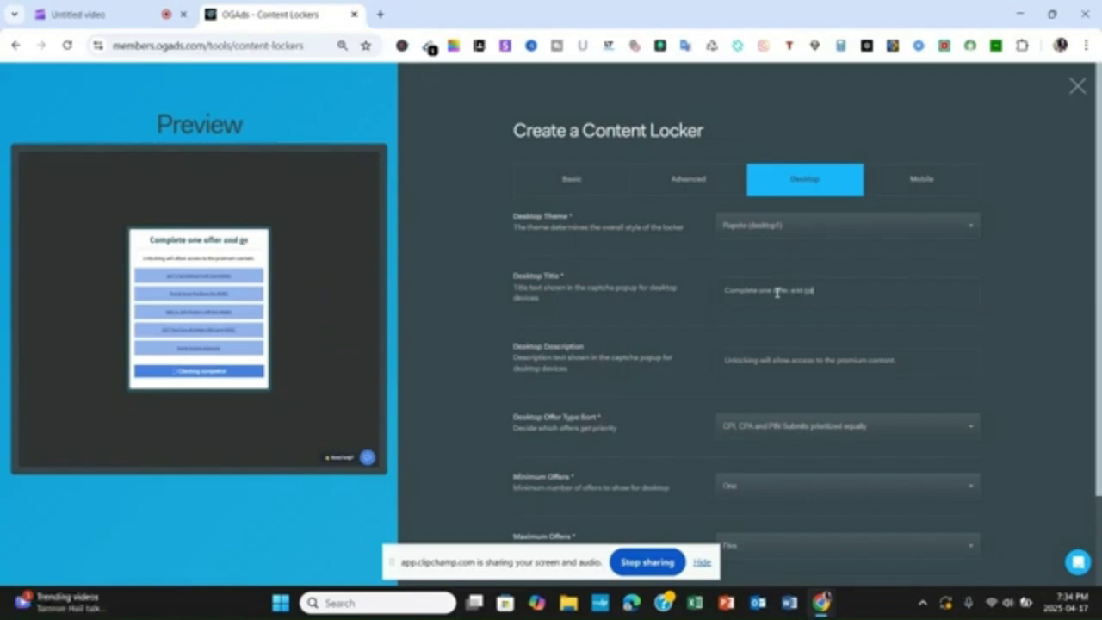
pyautogui.write('paid')
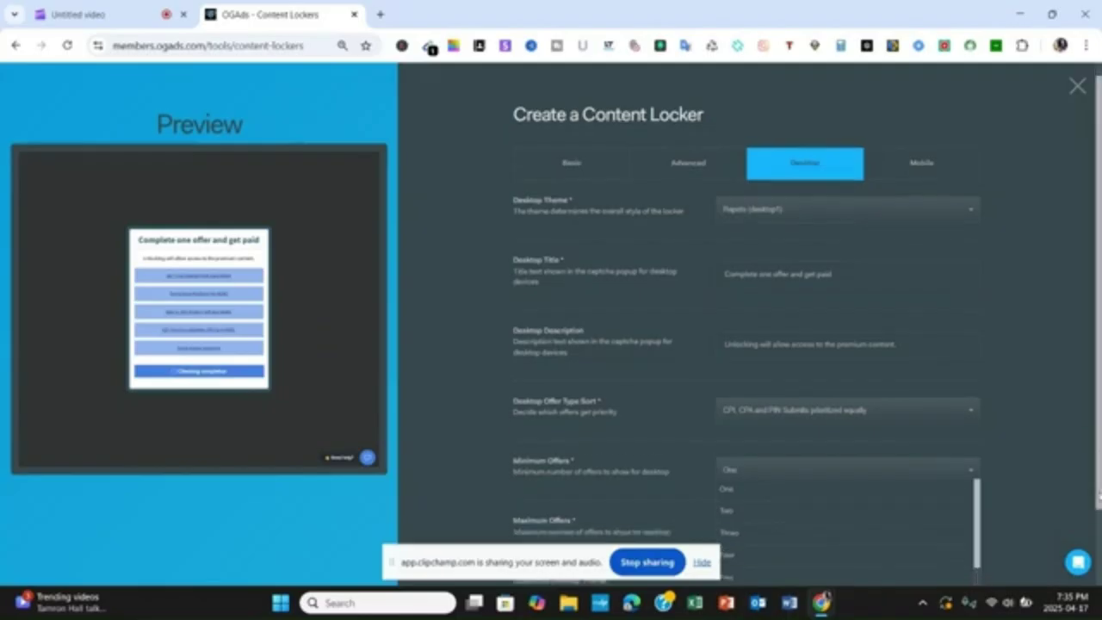
# Set both the minimum and maximum number of desktop offers to Three.
pyautogui.scroll(-2, 1014, 505)
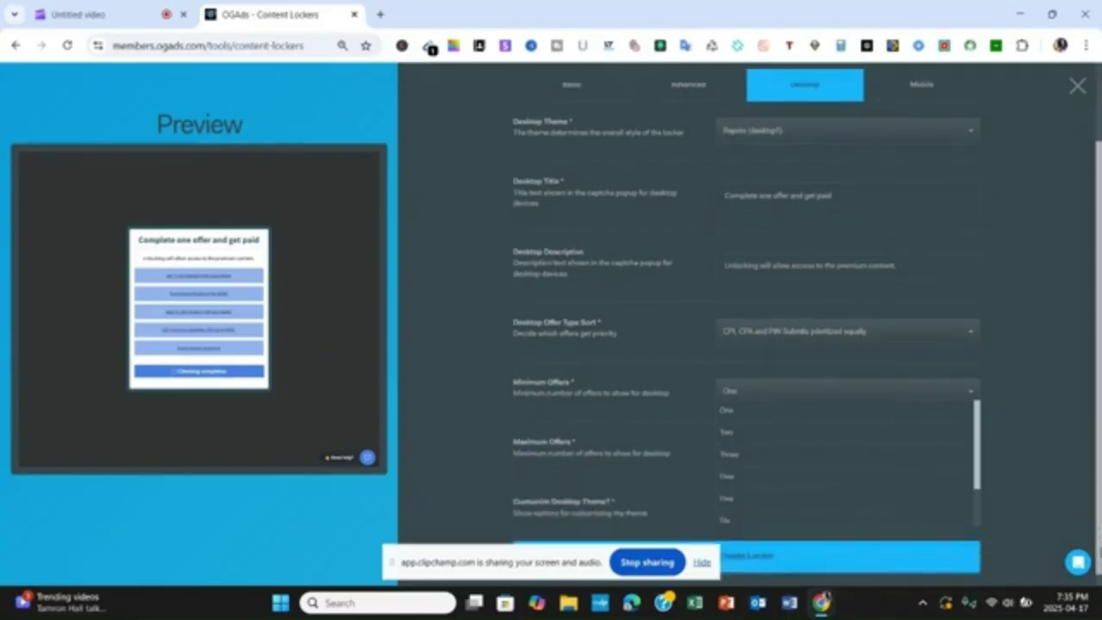
pyautogui.scroll(3, 1014, 505)
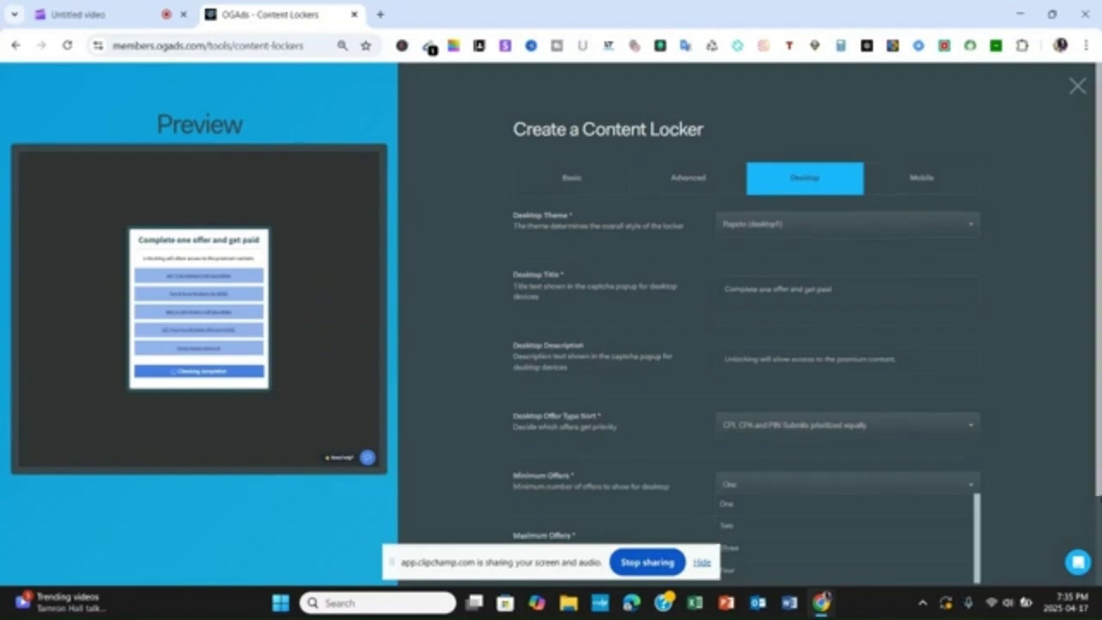
pyautogui.scroll(-2, 1090, 499)
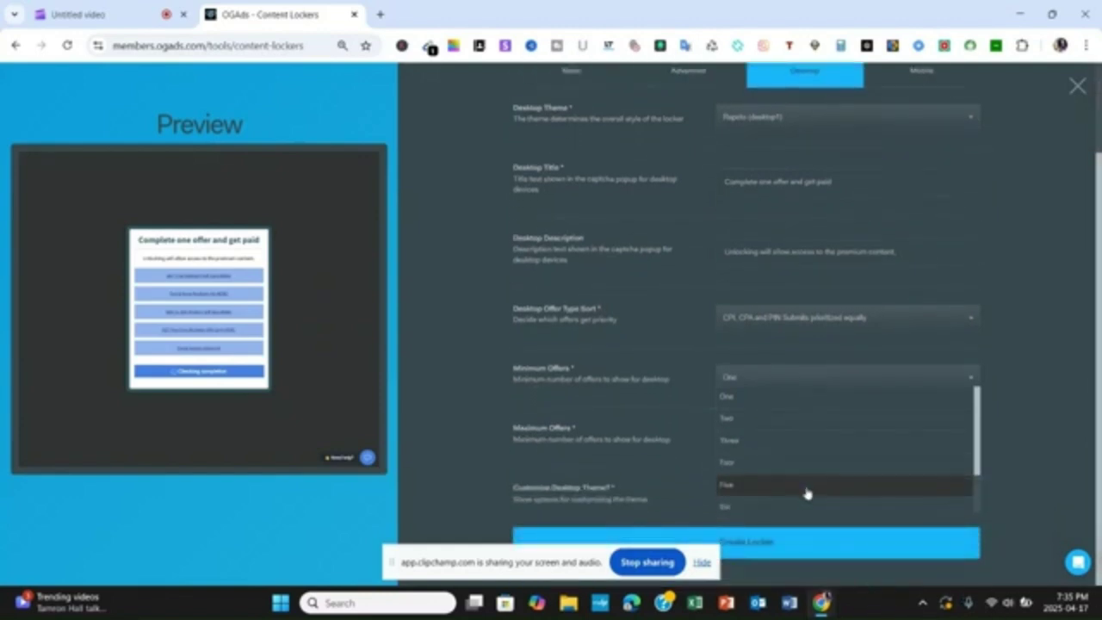
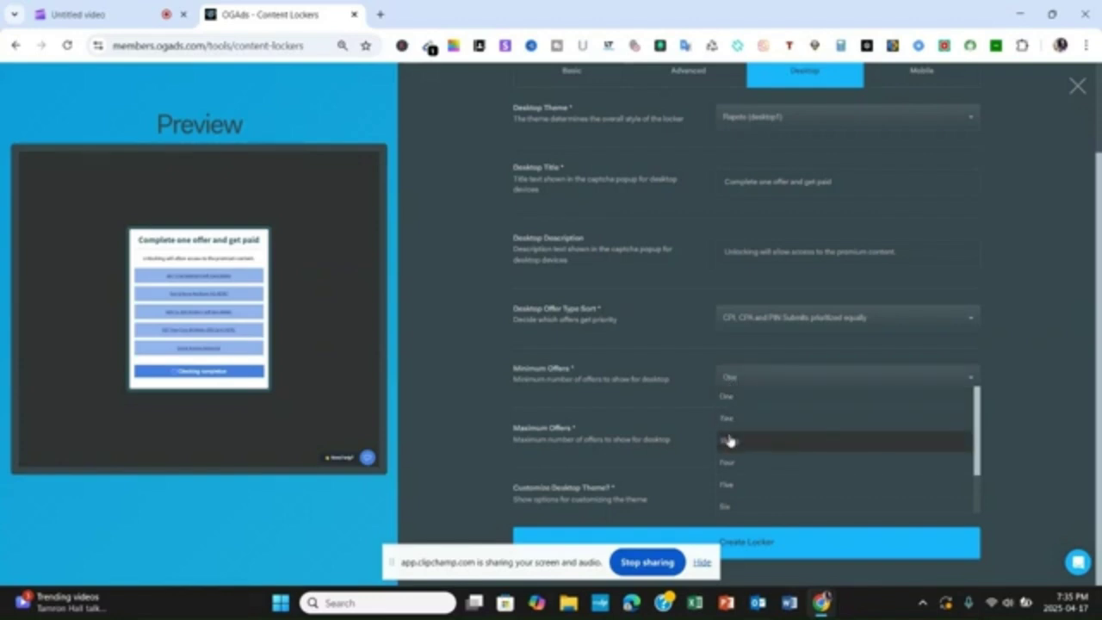
pyautogui.click(729, 441)
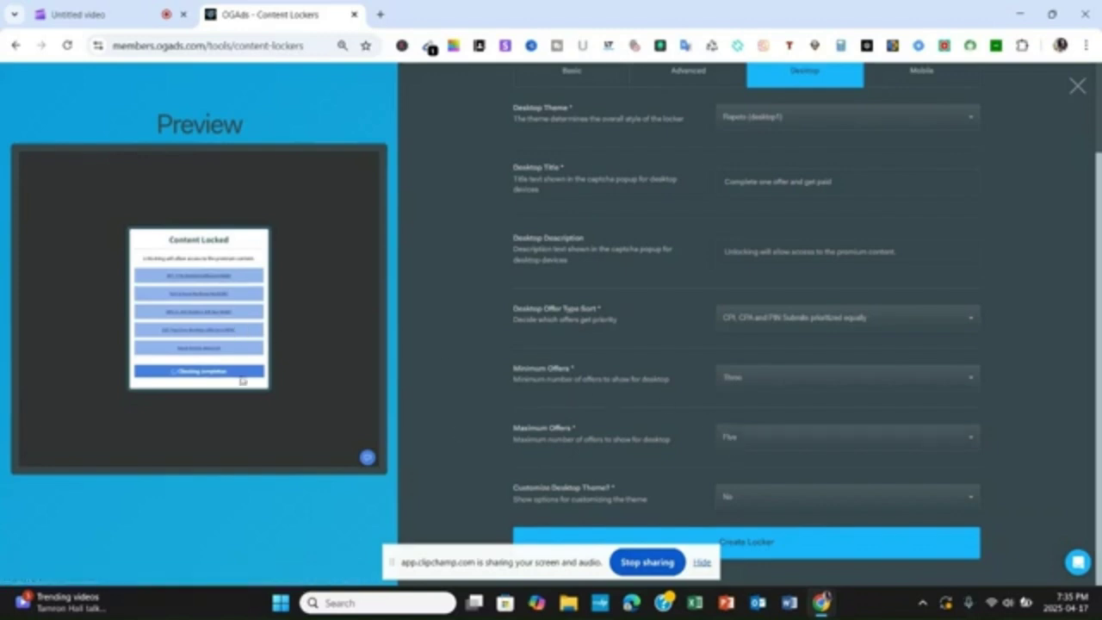
pyautogui.click(732, 442)
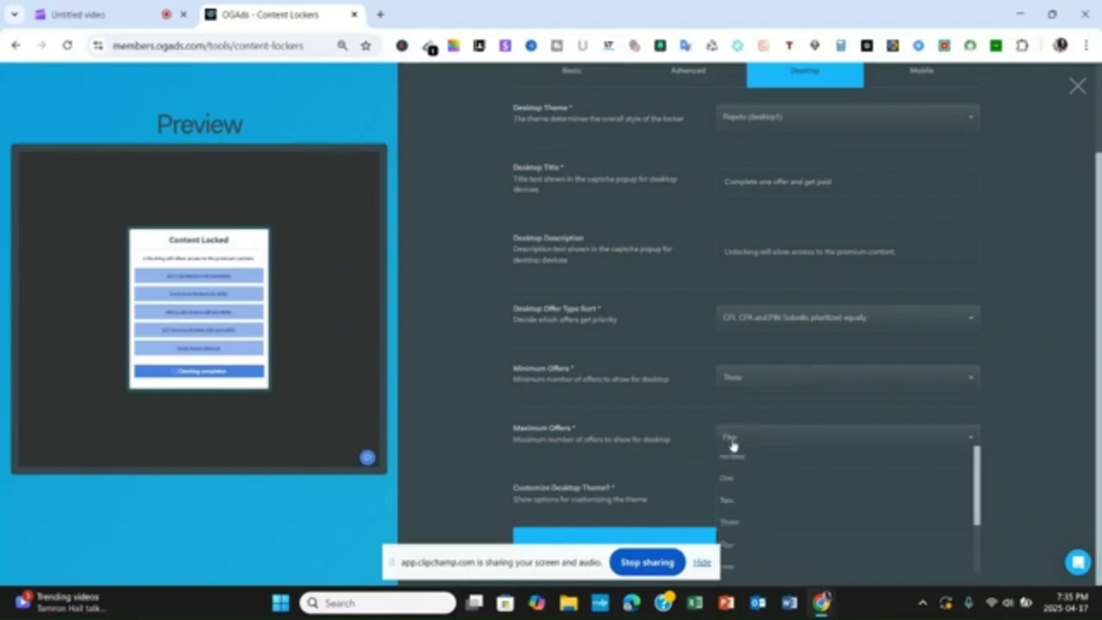
pyautogui.click(730, 523)
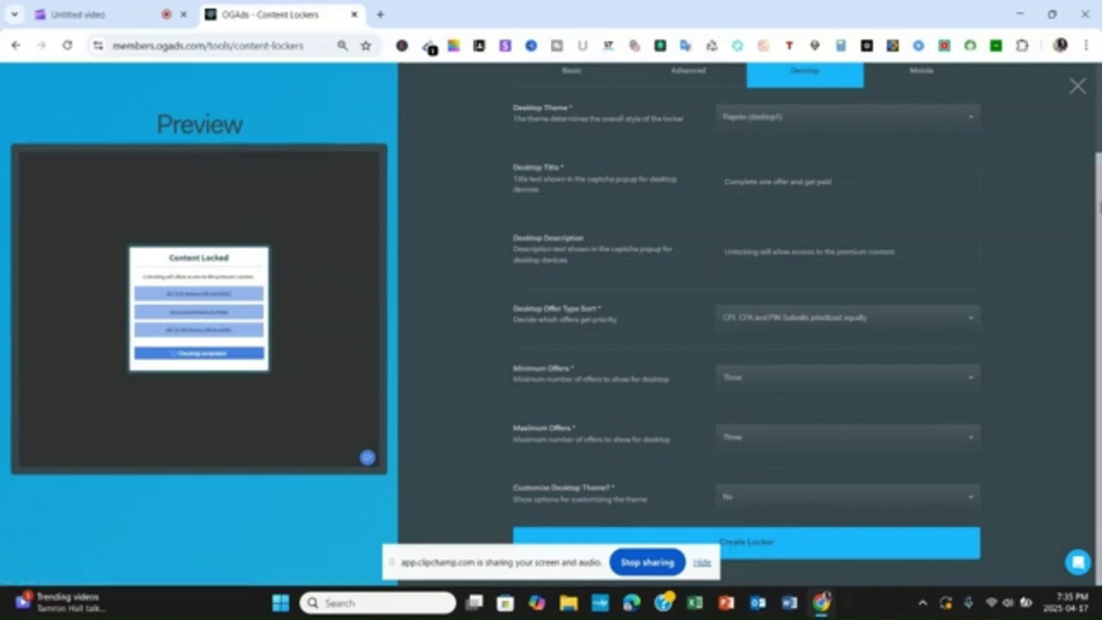
# Replace the locker's mobile title with "complete one offer and get paid".
pyautogui.scroll(2, 1099, 207)
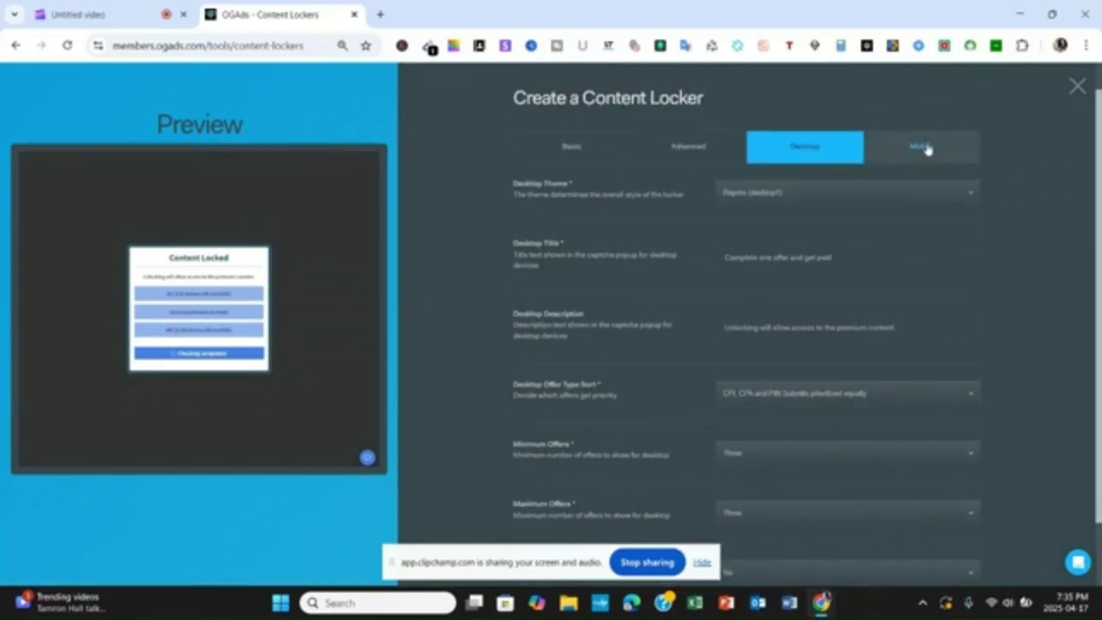
pyautogui.click(926, 150)
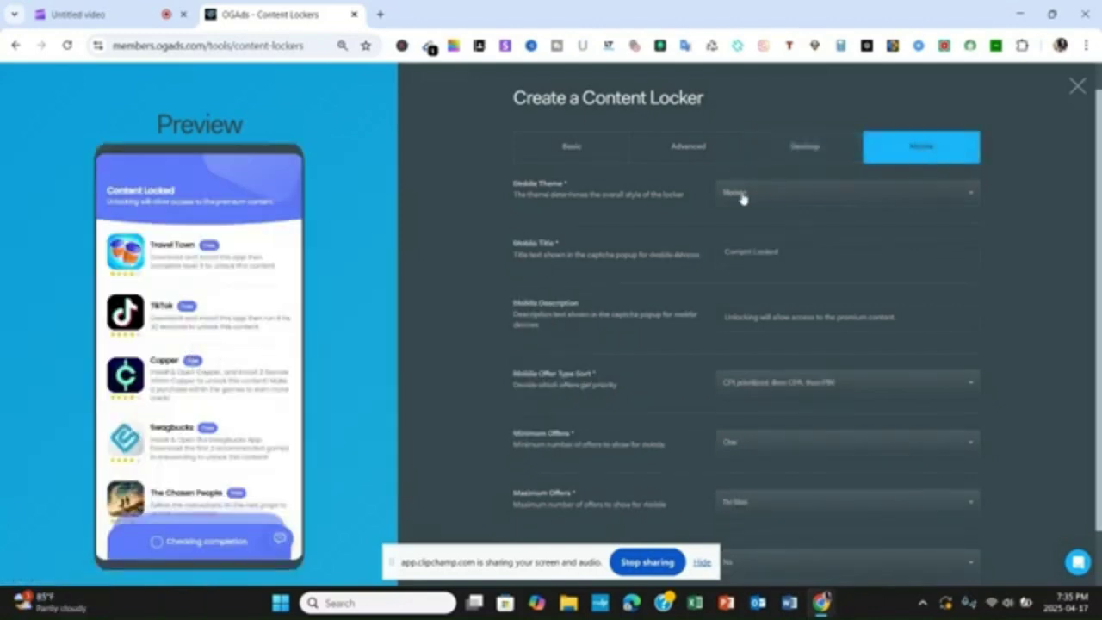
pyautogui.click(745, 255)
pyautogui.press('BackSpace')
pyautogui.press('BackSpace')
pyautogui.press('BackSpace')
pyautogui.press('BackSpace')
pyautogui.press('BackSpace')
pyautogui.press('BackSpace')
pyautogui.press('BackSpace')
pyautogui.press('BackSpace')
pyautogui.press('BackSpace')
pyautogui.press('BackSpace')
pyautogui.press('BackSpace')
pyautogui.press('BackSpace')
pyautogui.press('BackSpace')
pyautogui.press('BackSpace')
pyautogui.write('8')
pyautogui.write('m')
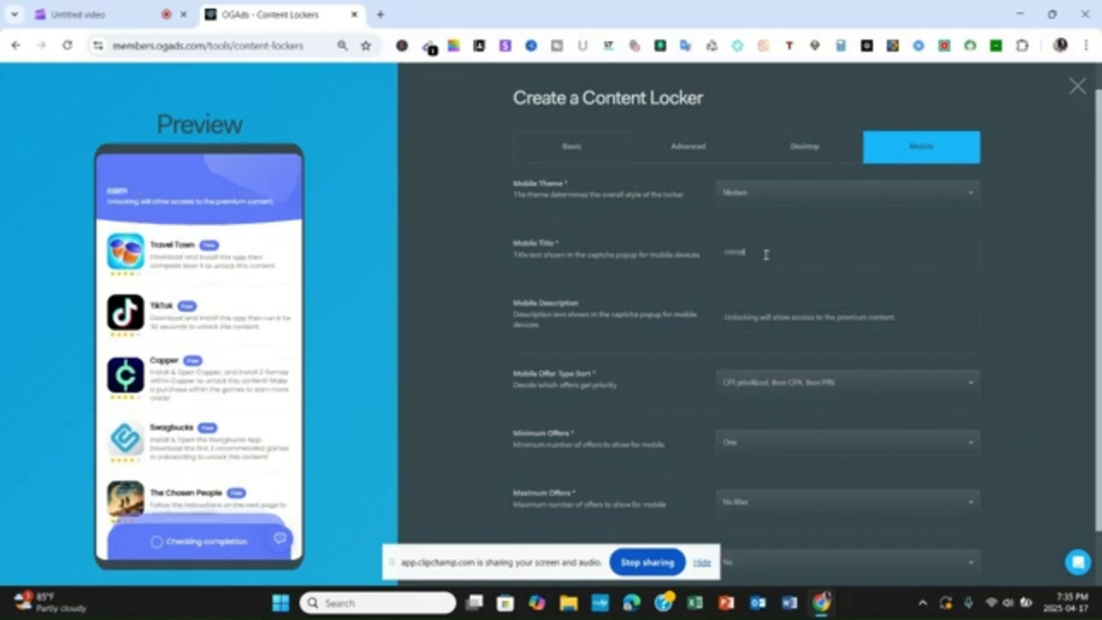
pyautogui.write('plete one o')
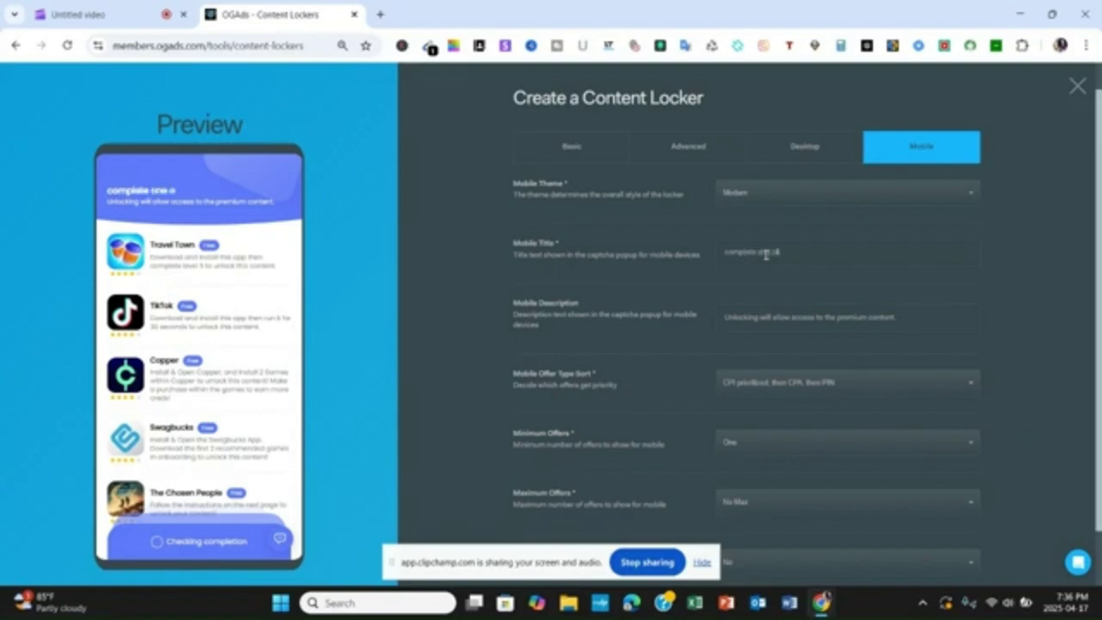
pyautogui.write('ffer and get paid')
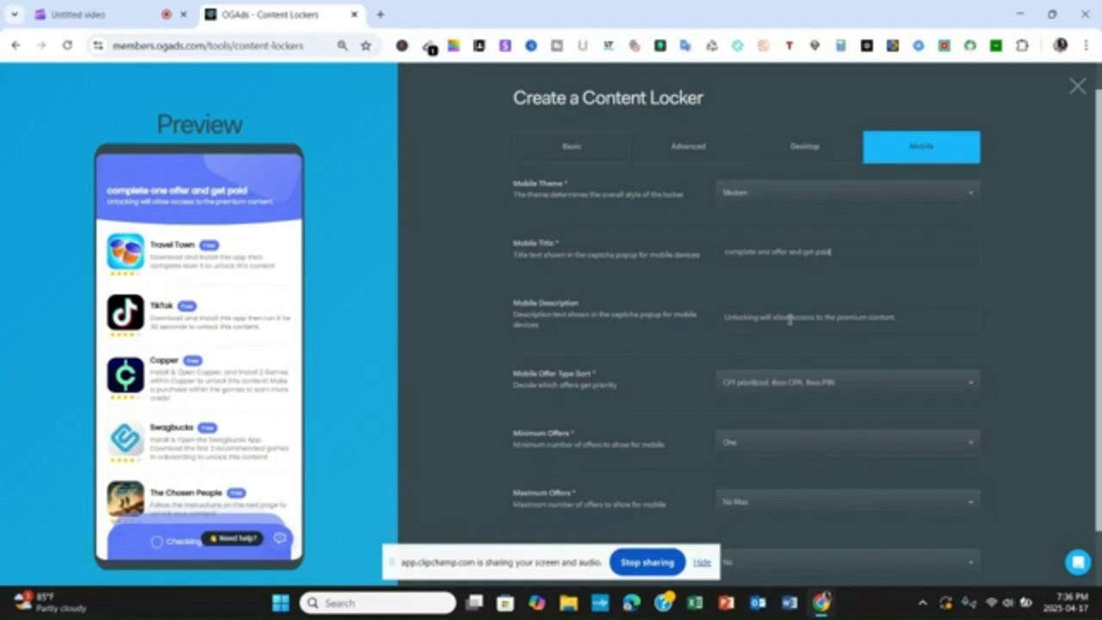
# Set both the minimum and maximum number of mobile offers to Three, and create the locker.
pyautogui.click(735, 506)
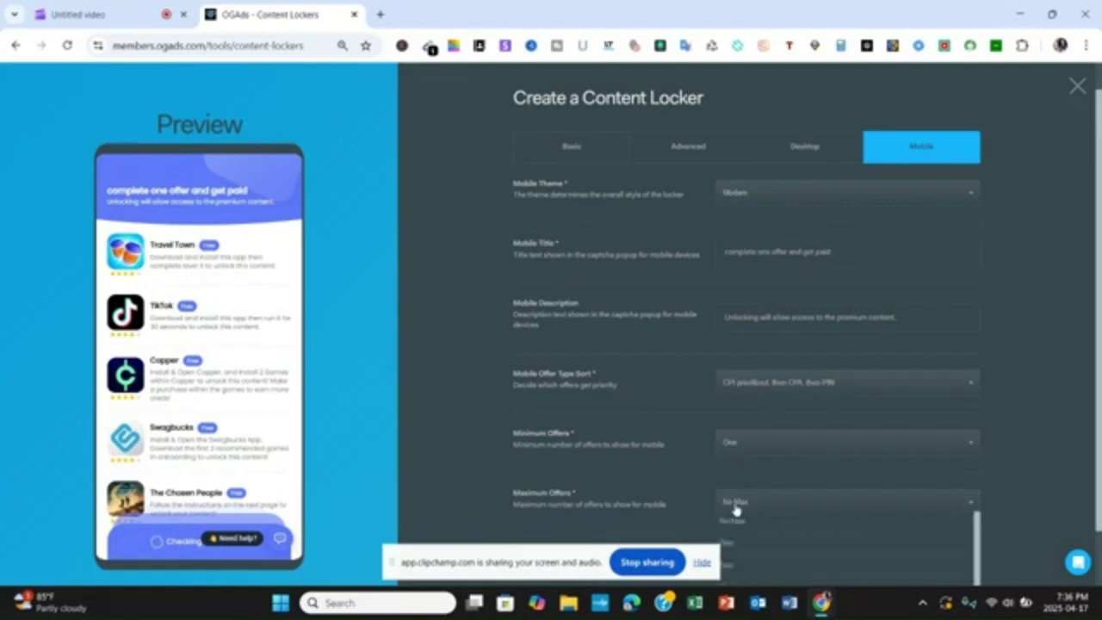
pyautogui.click(736, 444)
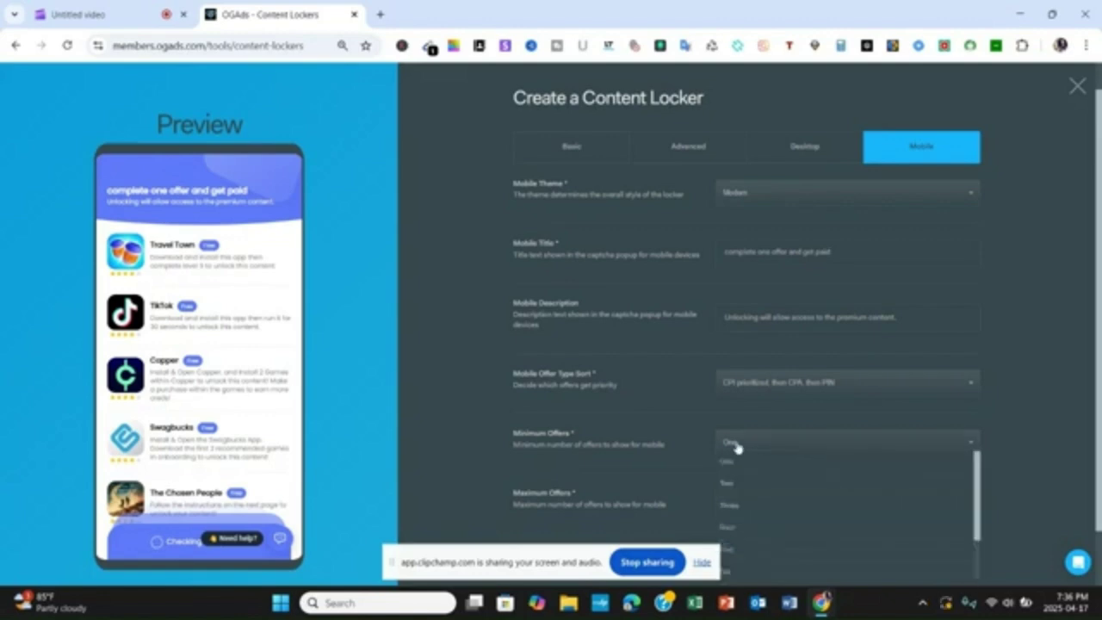
pyautogui.click(730, 507)
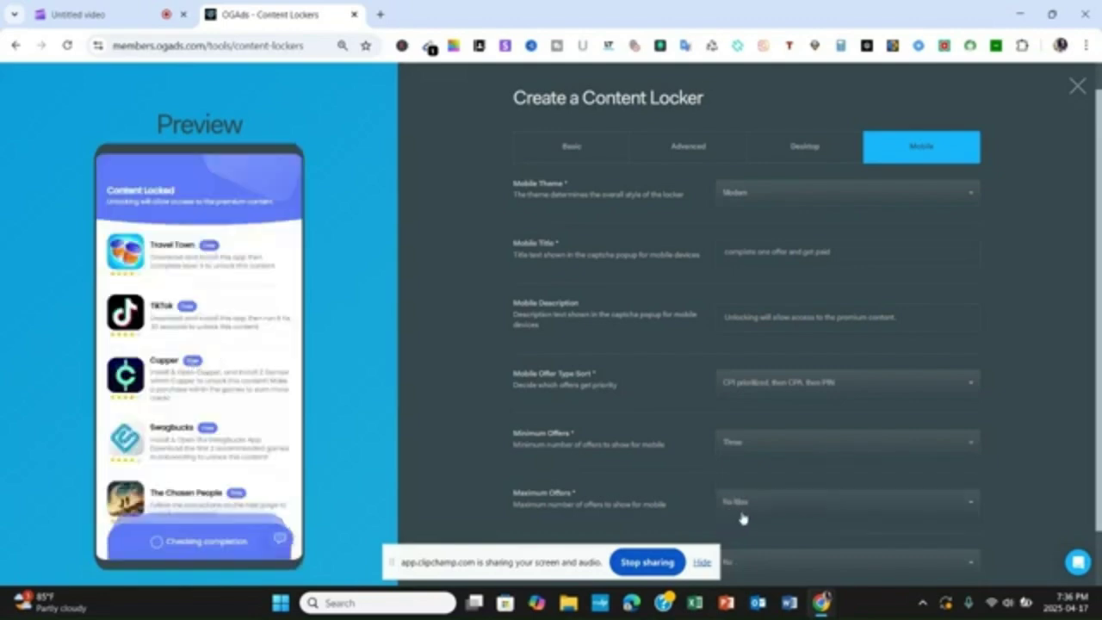
pyautogui.click(746, 507)
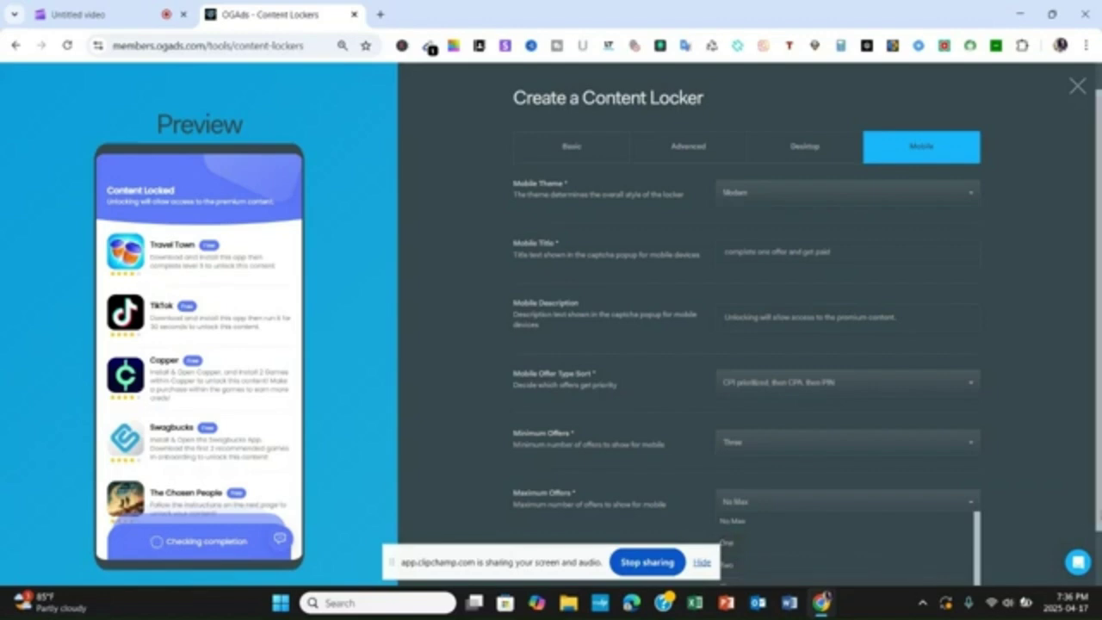
pyautogui.scroll(-1, 839, 550)
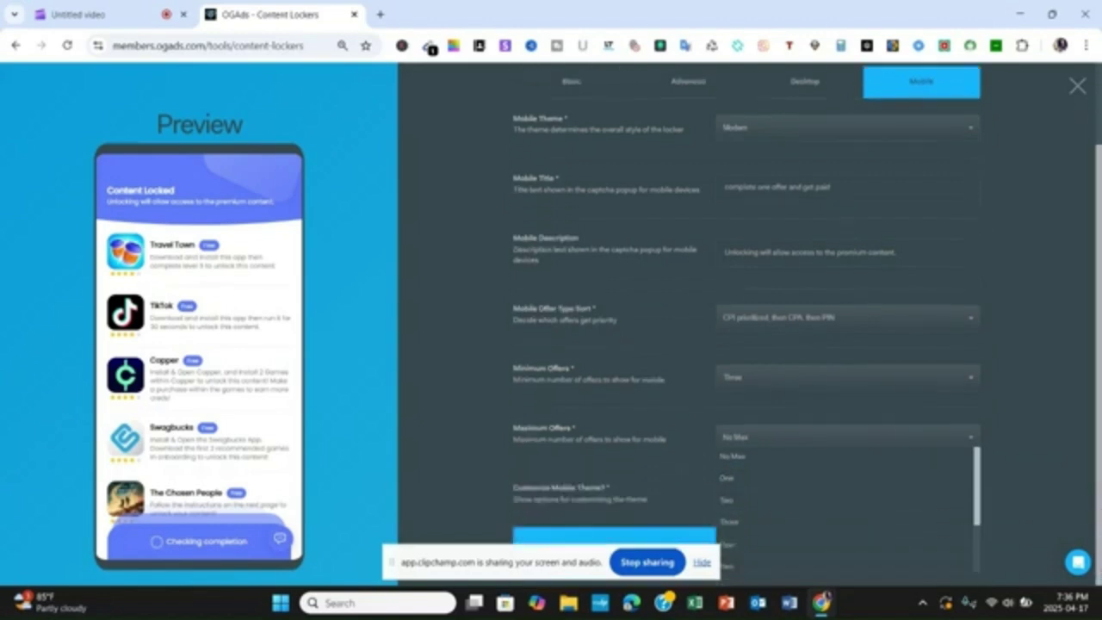
pyautogui.click(736, 527)
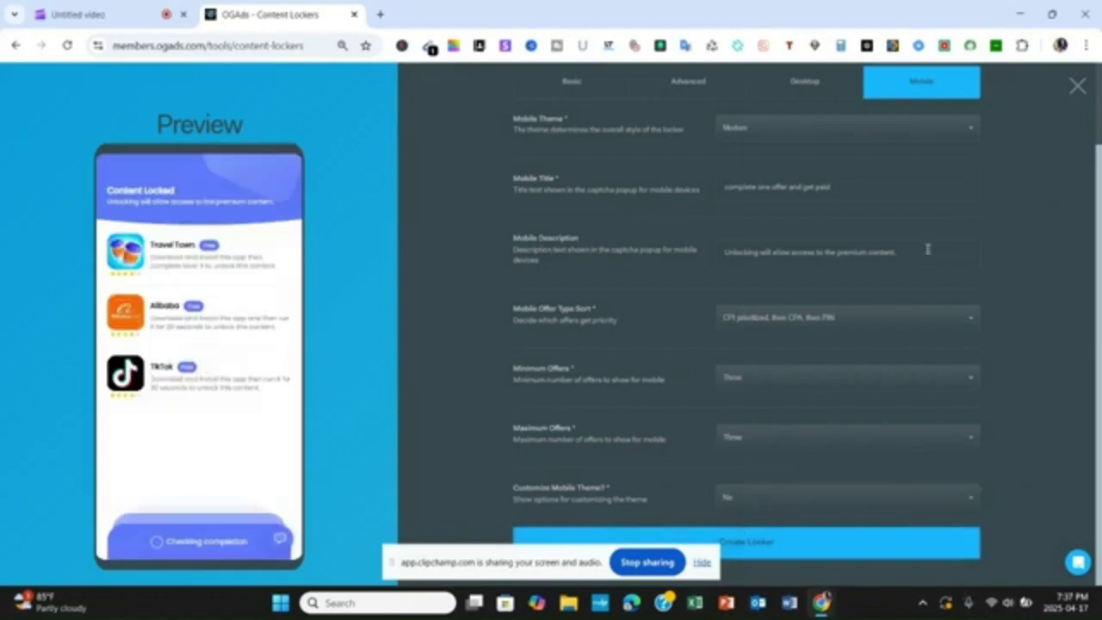
pyautogui.click(747, 544)
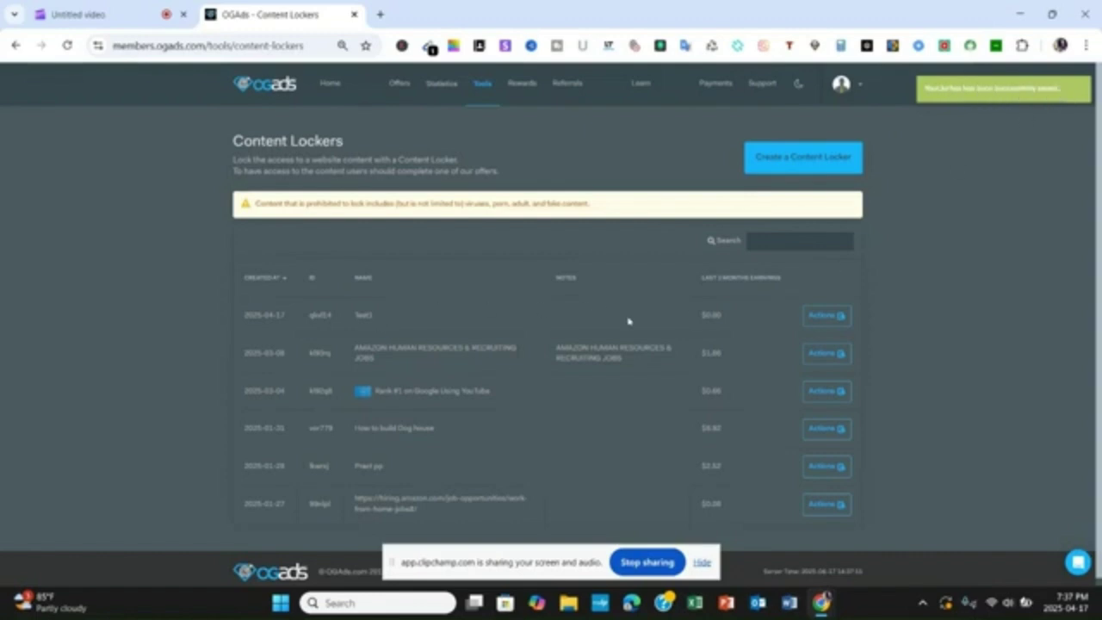
pyautogui.click(823, 317)
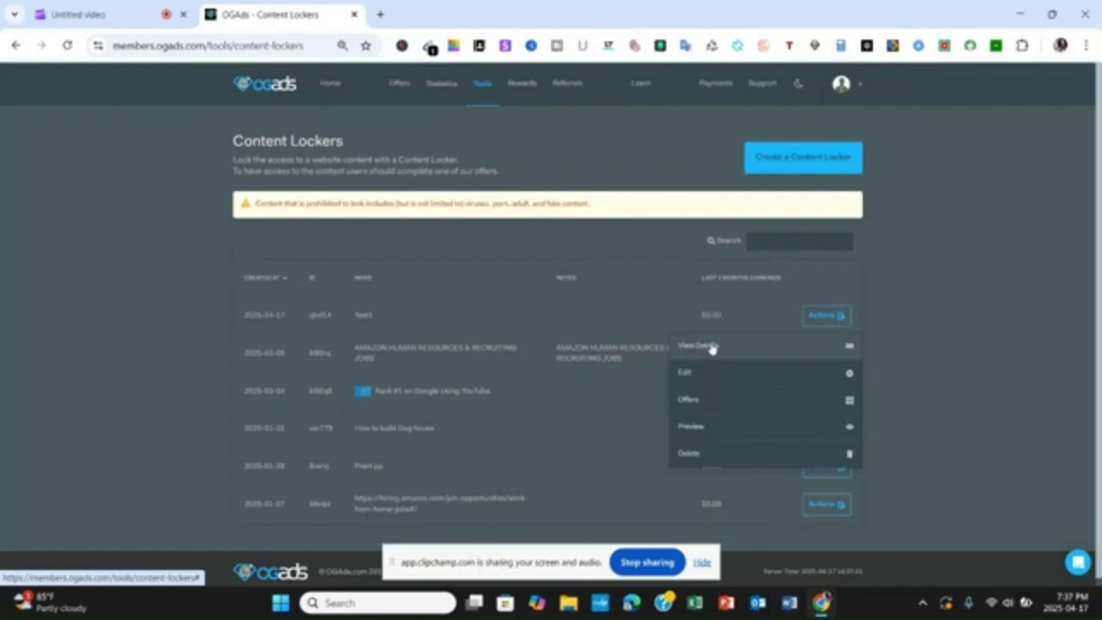
pyautogui.click(689, 401)
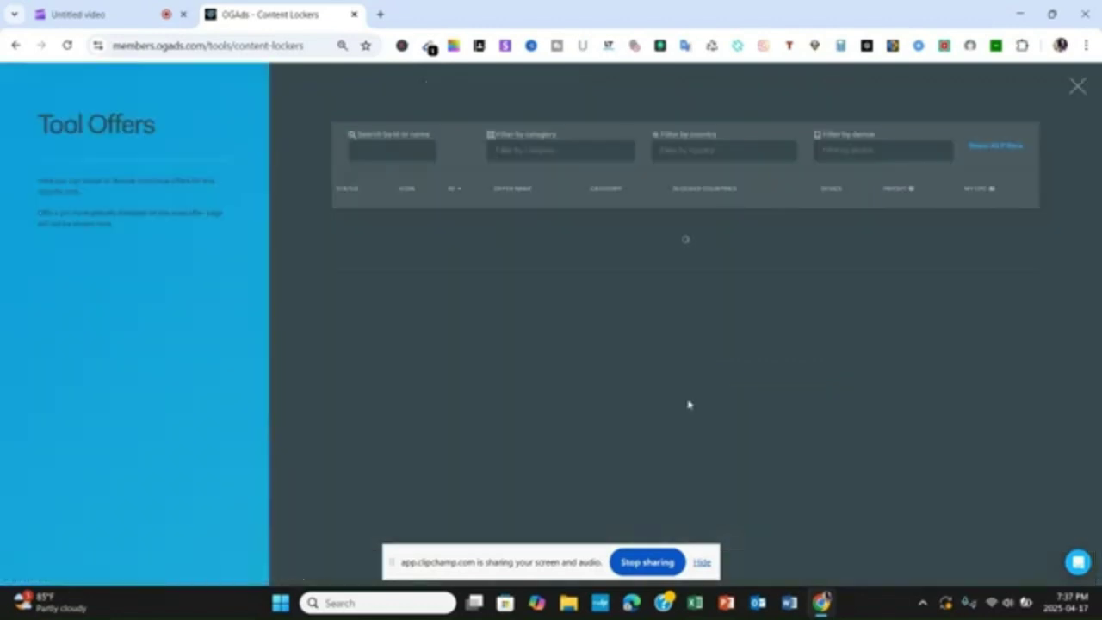
pyautogui.click(1076, 89)
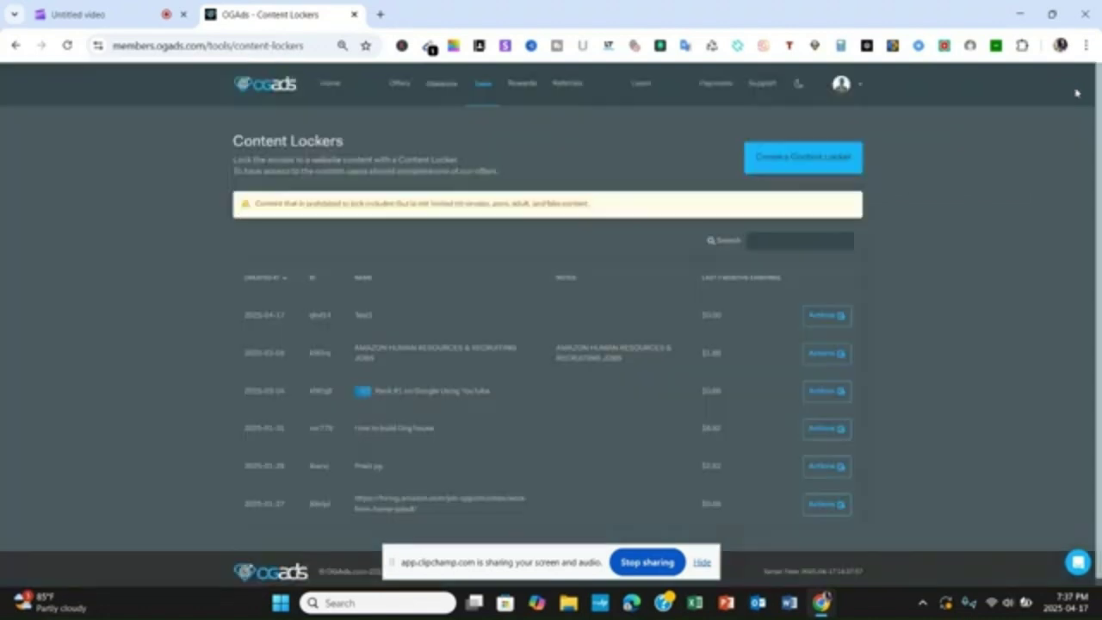
# Examine the category, country and device filters available for the offers assigned to the Test1 locker, and close the offers view.
pyautogui.click(823, 318)
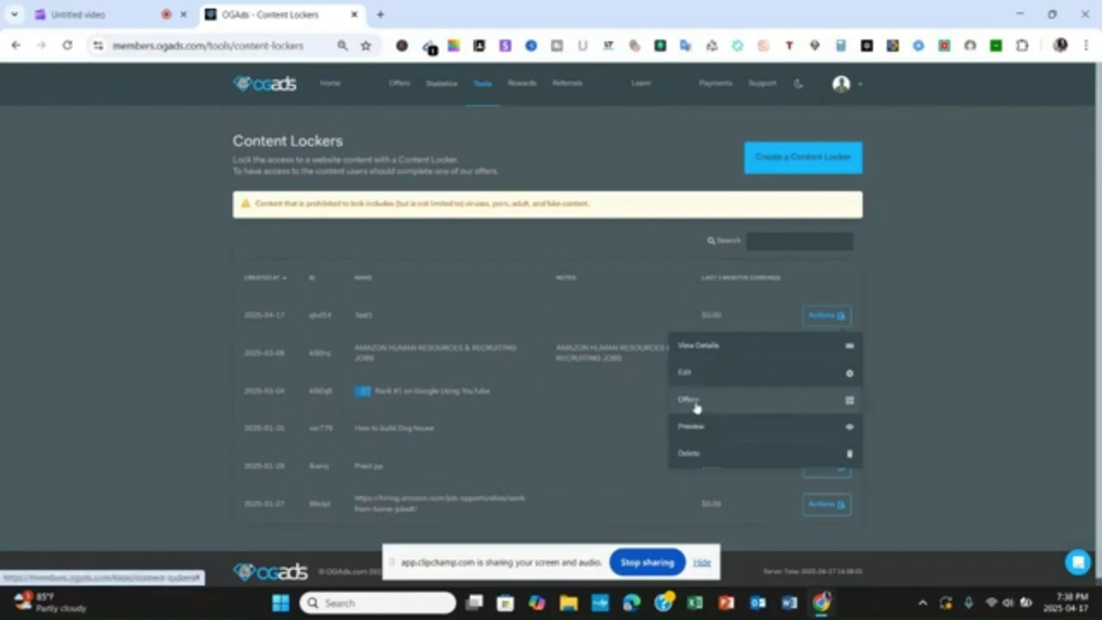
pyautogui.click(689, 400)
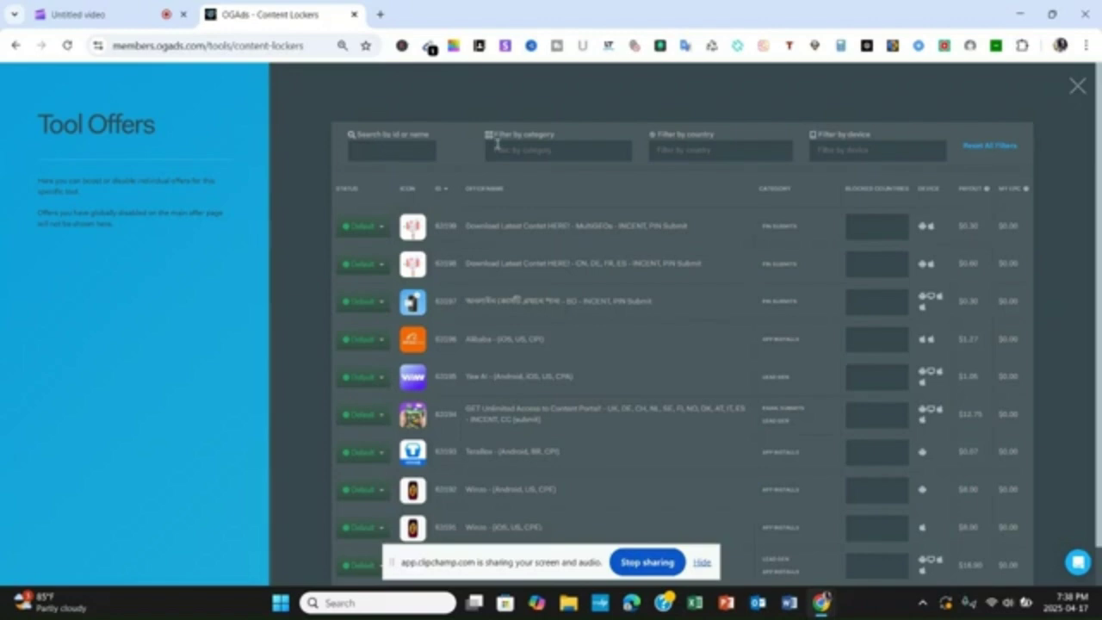
pyautogui.click(554, 150)
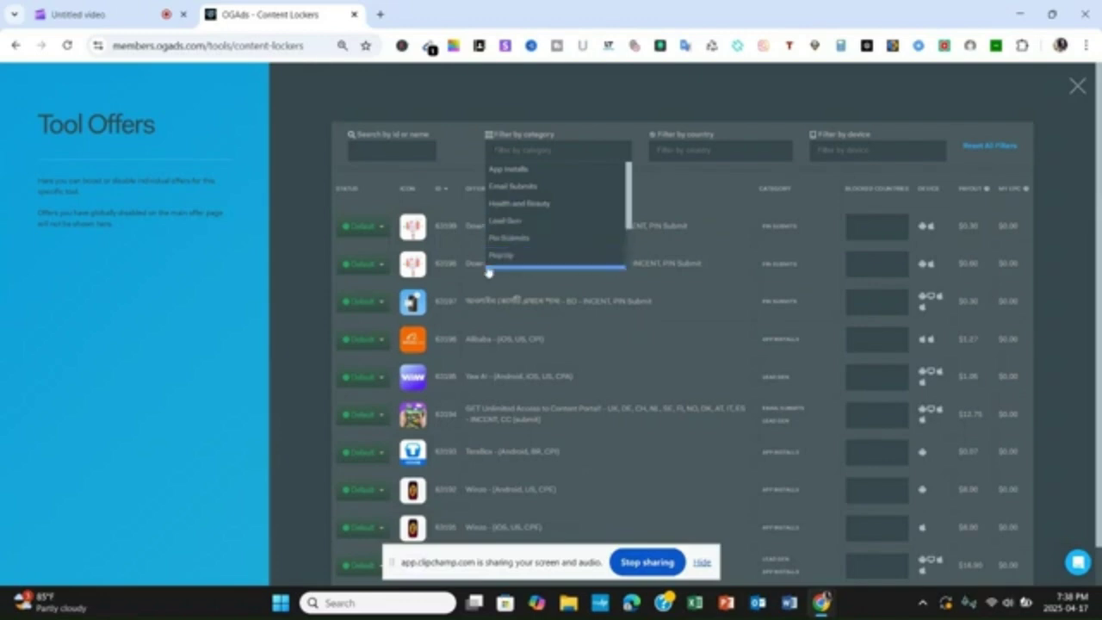
pyautogui.click(680, 153)
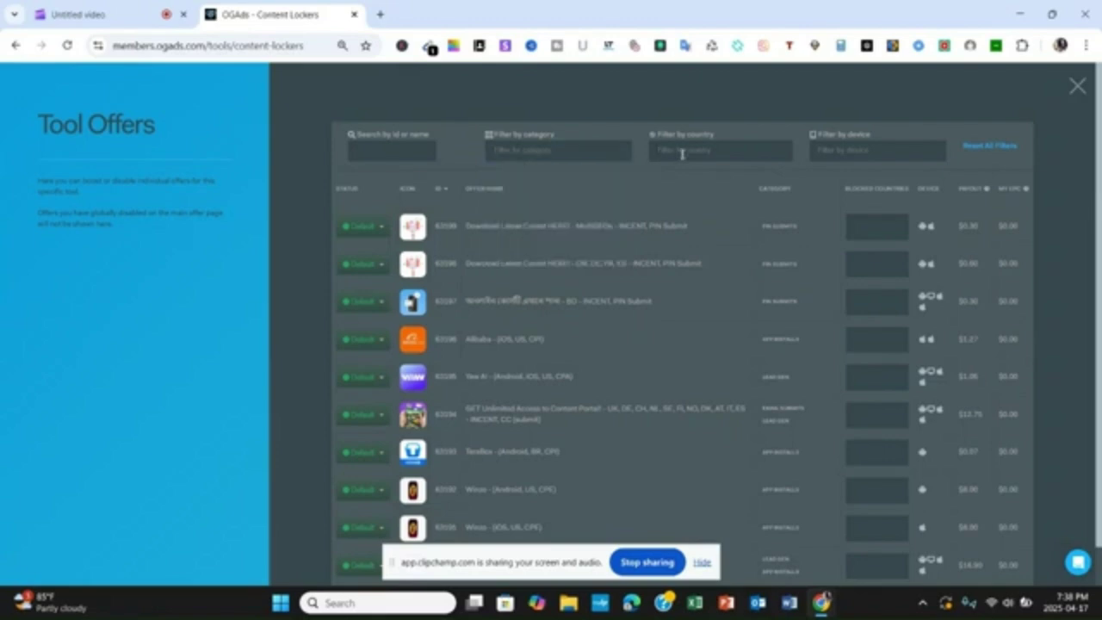
pyautogui.click(825, 149)
pyautogui.click(824, 150)
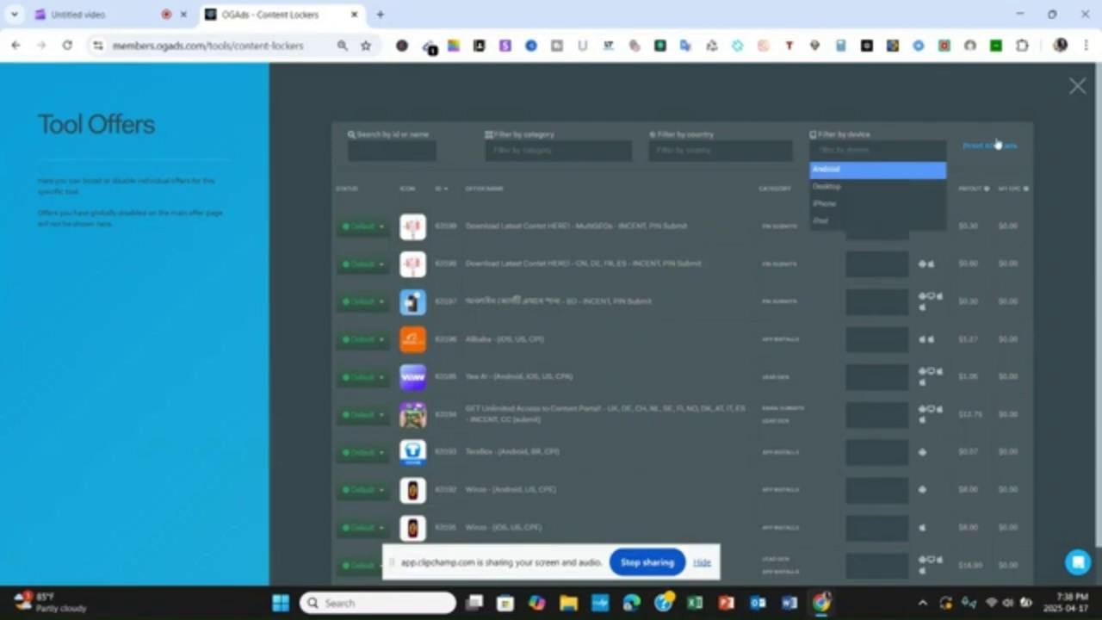
pyautogui.click(1077, 86)
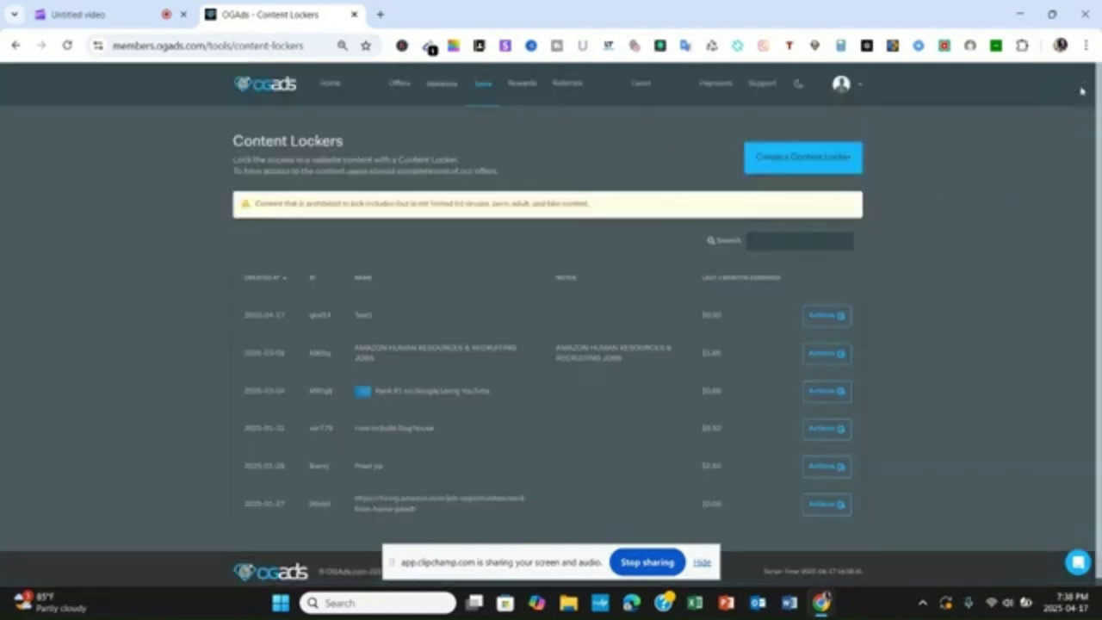
# Review the Test1 locker's details, including its embed script, direct link and domain choices, and close them.
pyautogui.click(834, 315)
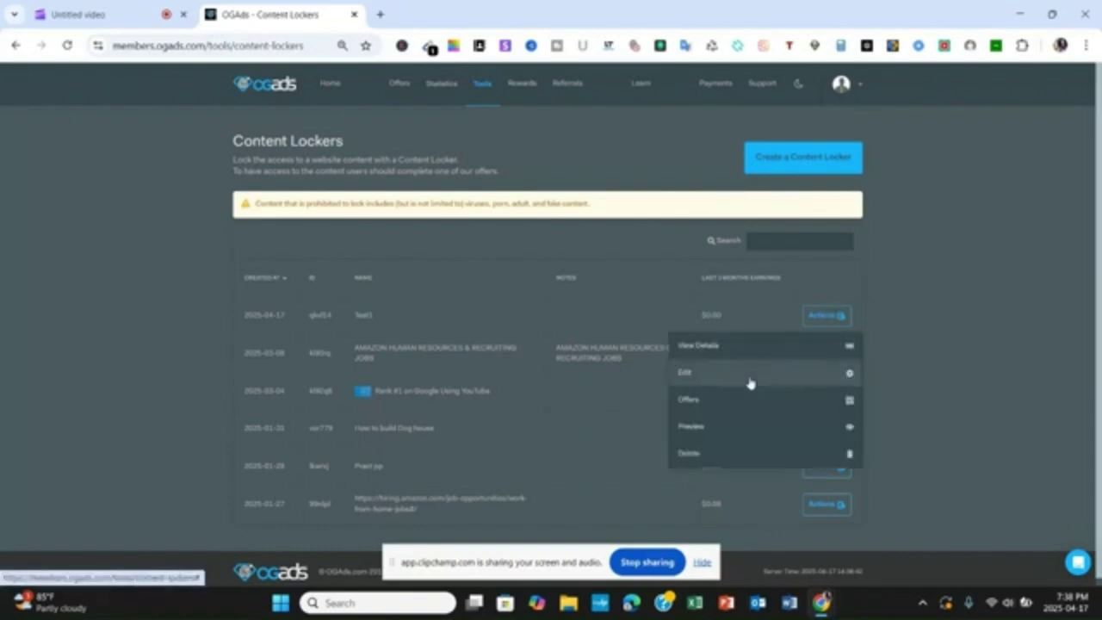
pyautogui.click(690, 349)
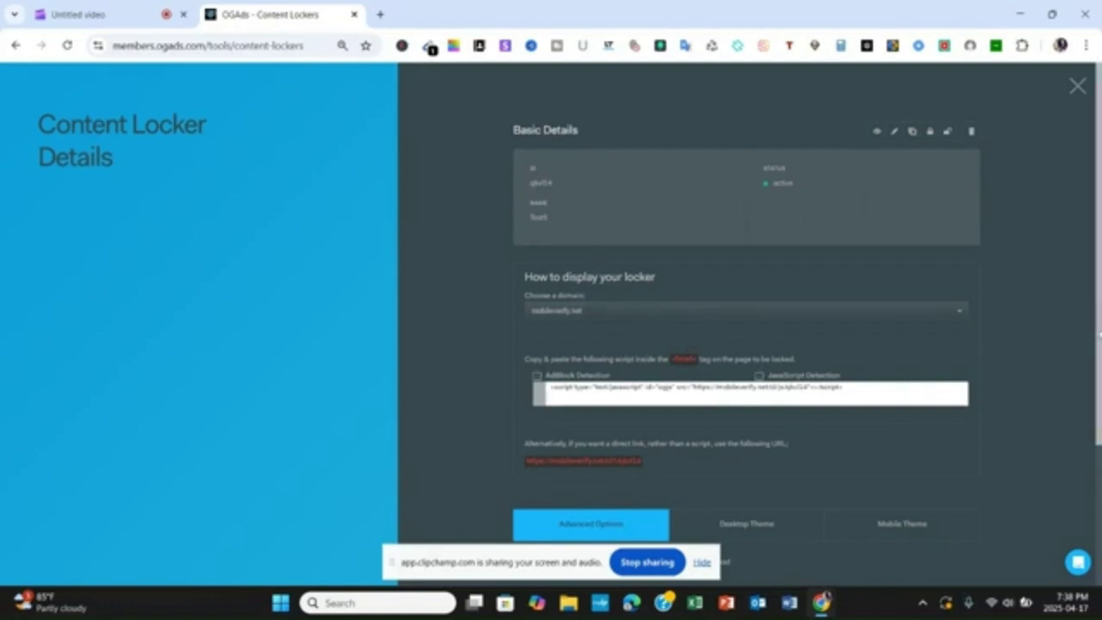
pyautogui.scroll(-1, 1098, 336)
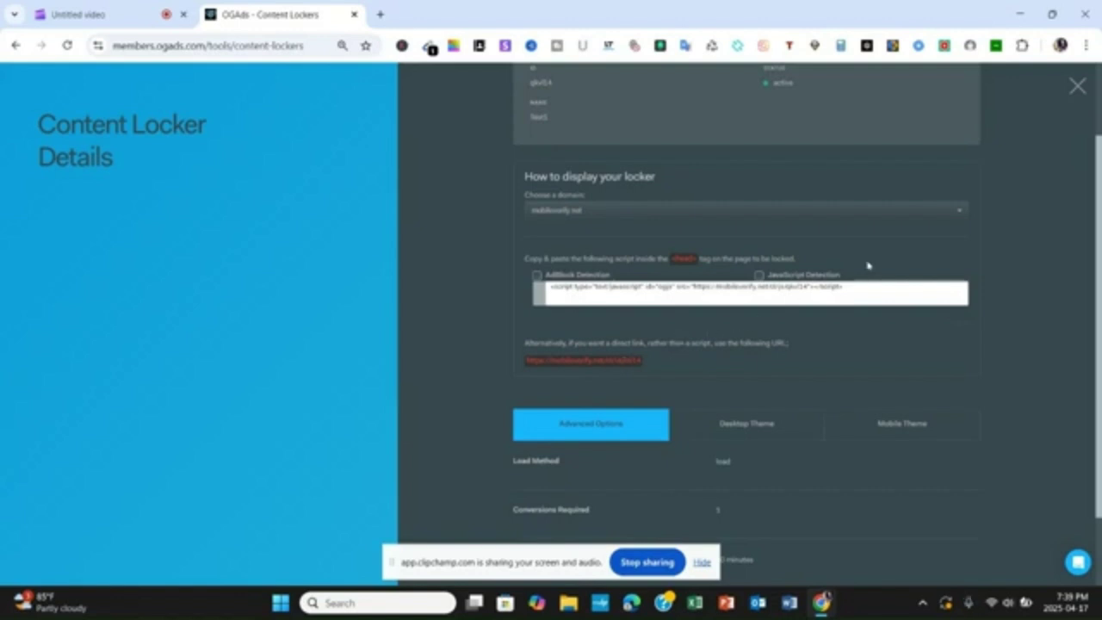
pyautogui.click(961, 213)
pyautogui.click(1077, 86)
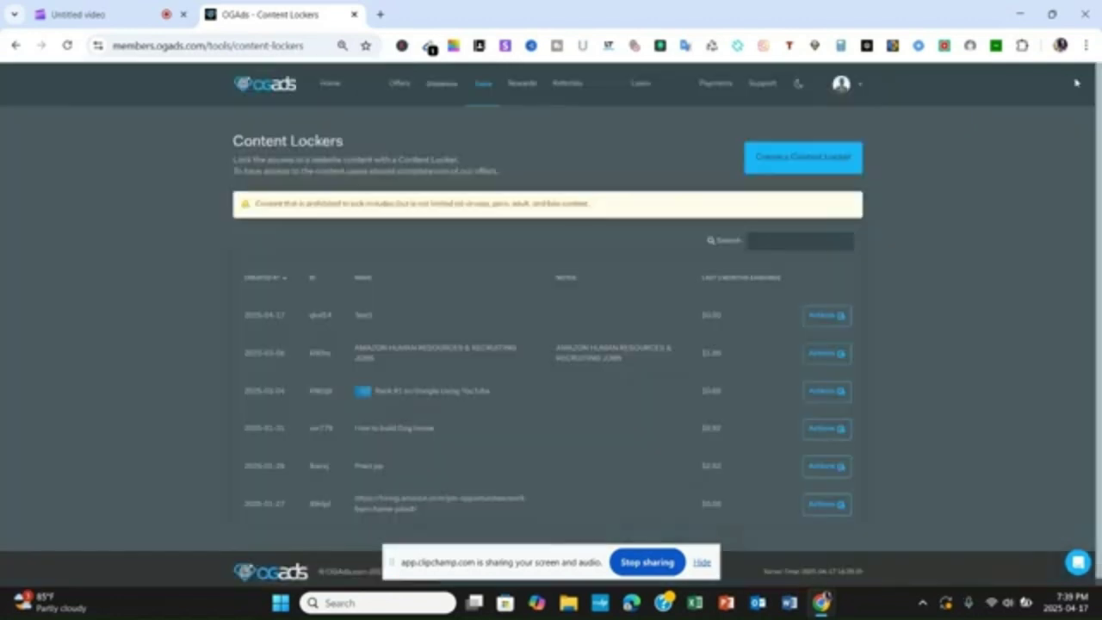